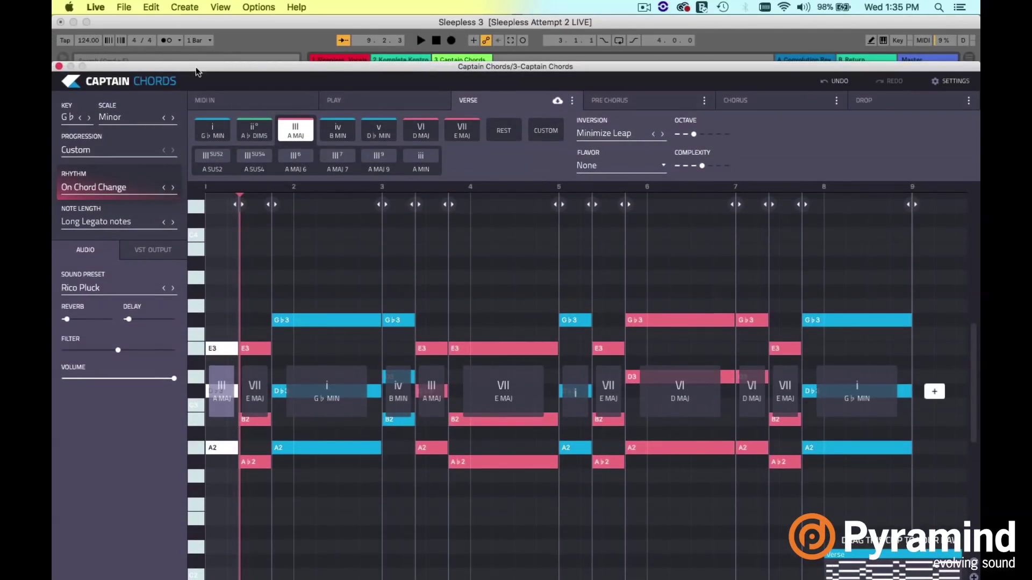
# - Move the plugin window up to the top of the display and open the Chorus section
pyautogui.moveTo(209, 67); pyautogui.dragTo(209, 23)
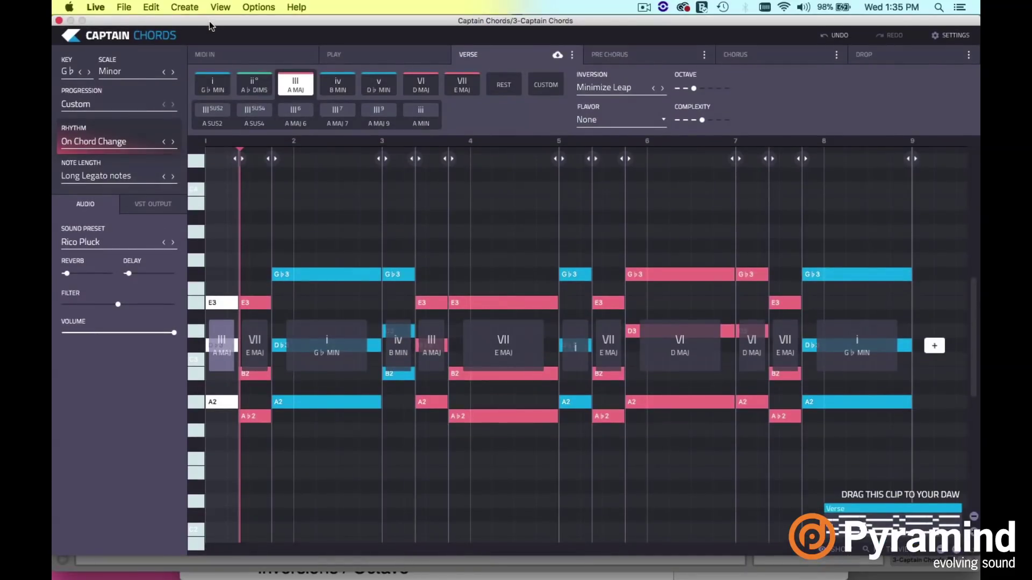
pyautogui.moveTo(218, 212)
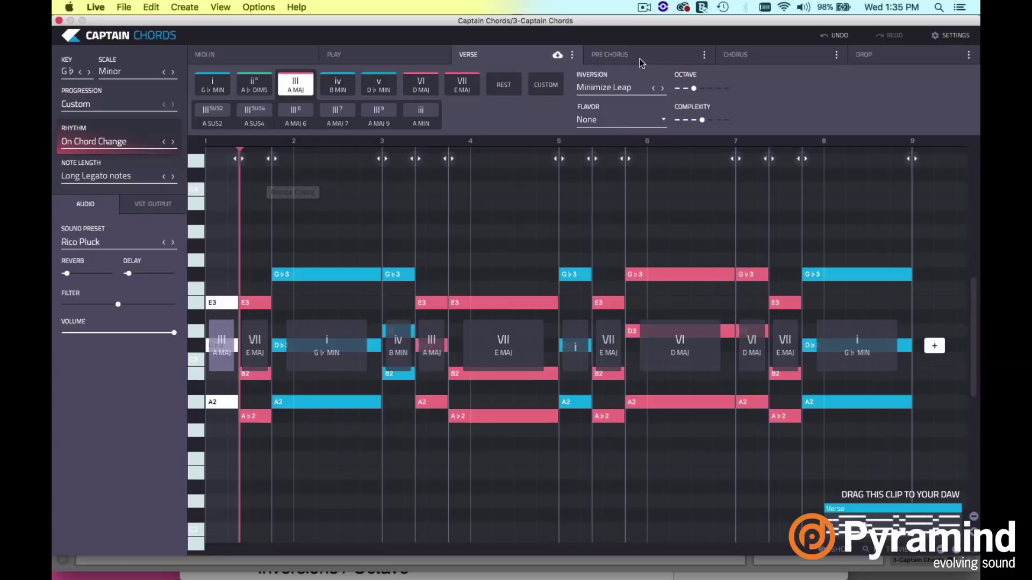
pyautogui.click(762, 54)
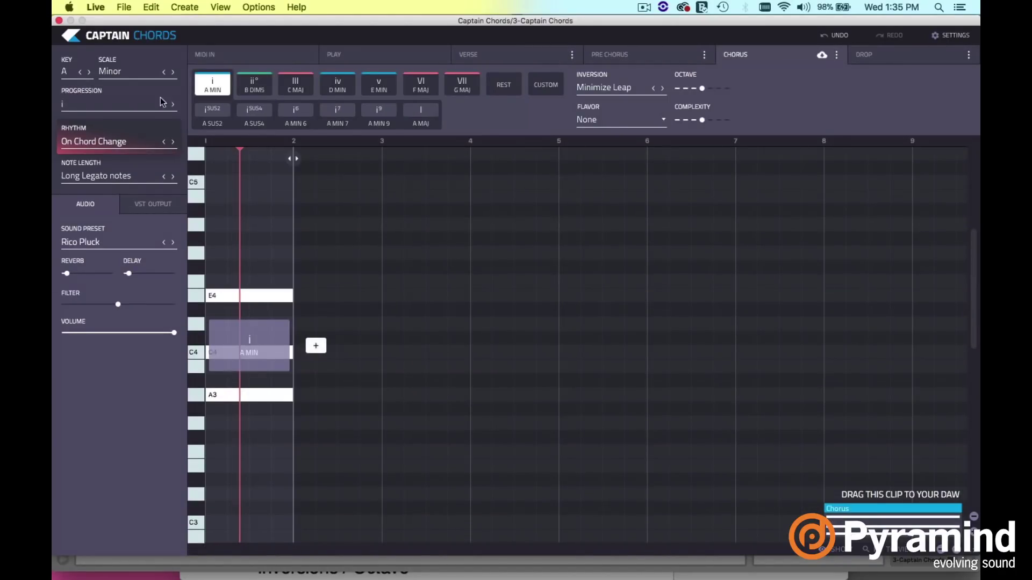
# - Set the key of the Chorus section to G♭
pyautogui.click(81, 72)
pyautogui.click(81, 73)
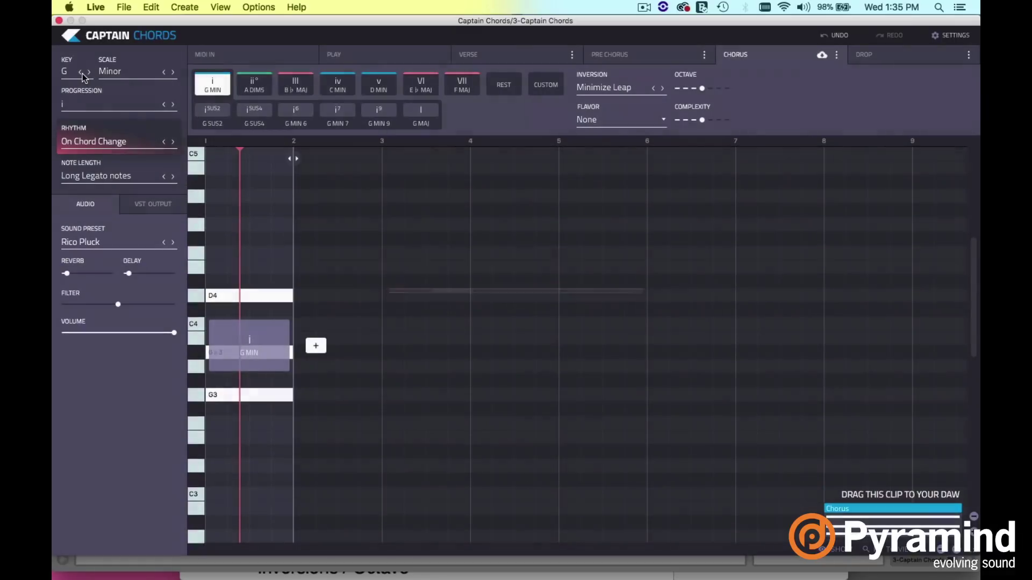
pyautogui.click(81, 73)
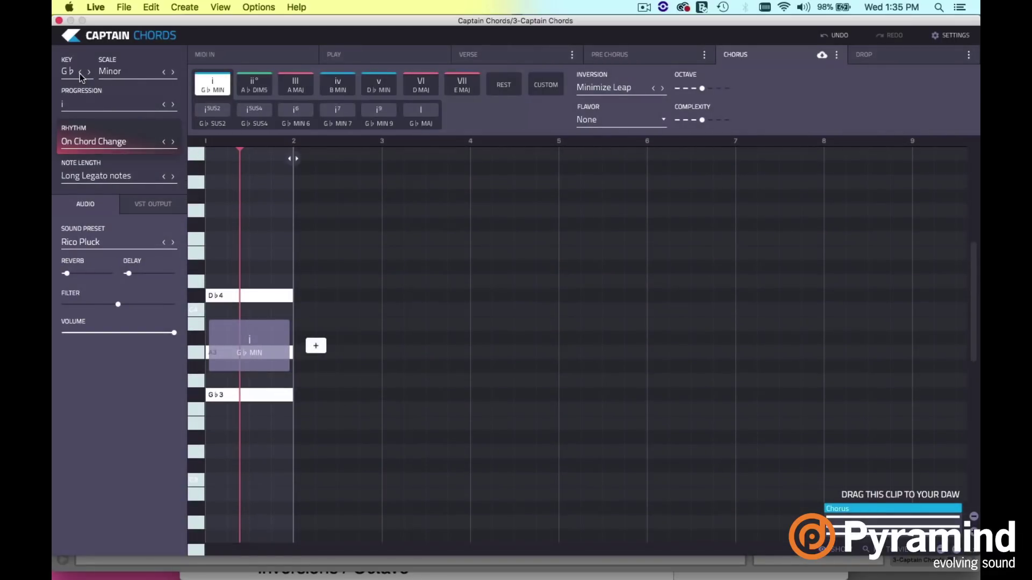
pyautogui.click(72, 73)
pyautogui.moveTo(75, 9)
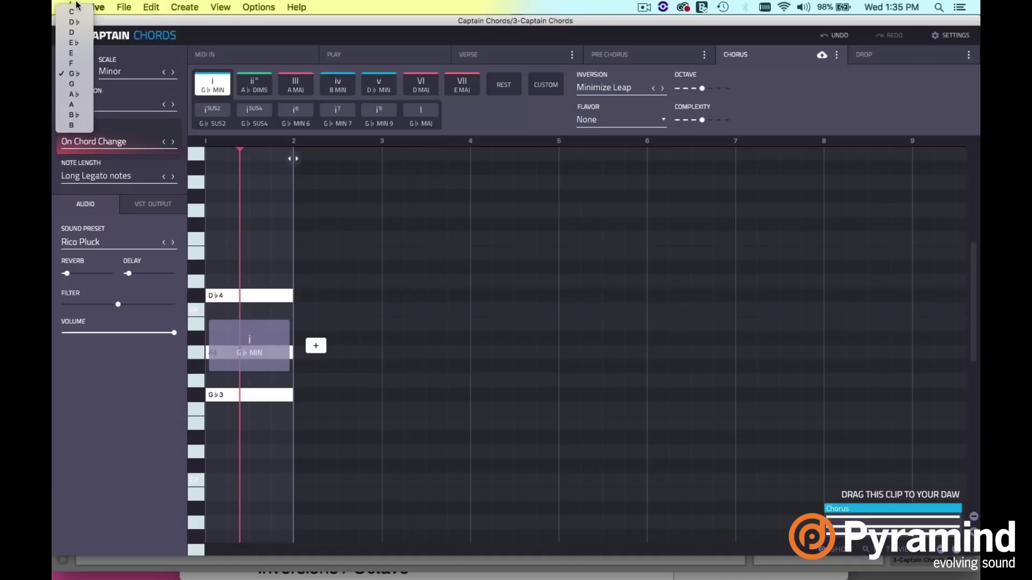
pyautogui.click(149, 54)
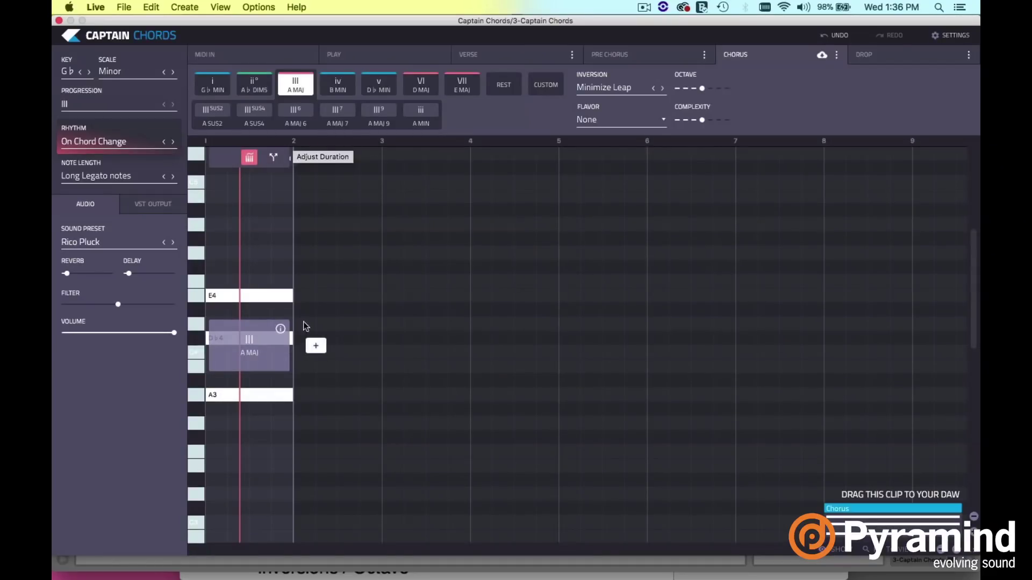
# - Add a VII (E major) chord and an i (G♭ minor) chord after the opening III chord
pyautogui.click(316, 346)
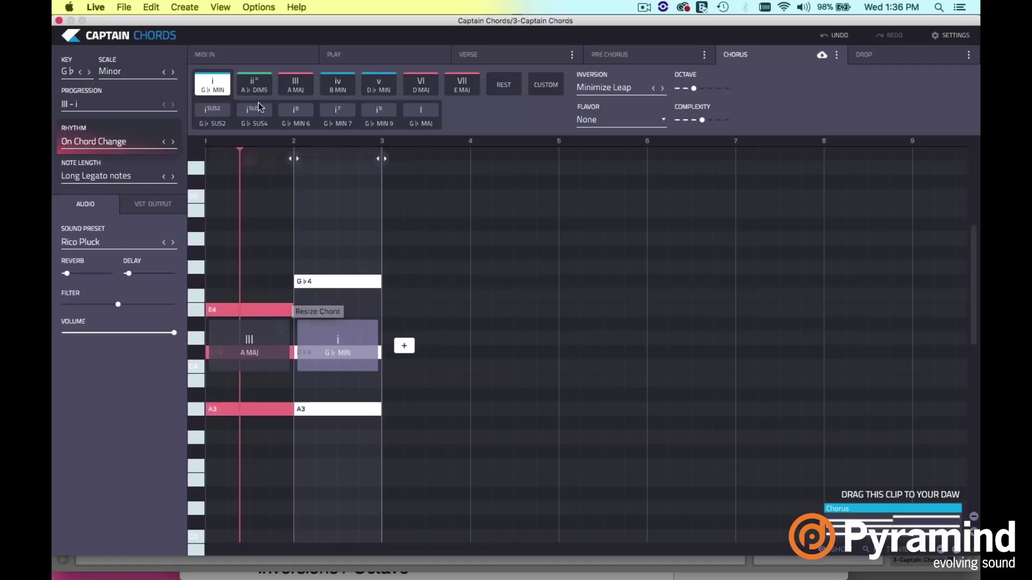
pyautogui.click(455, 86)
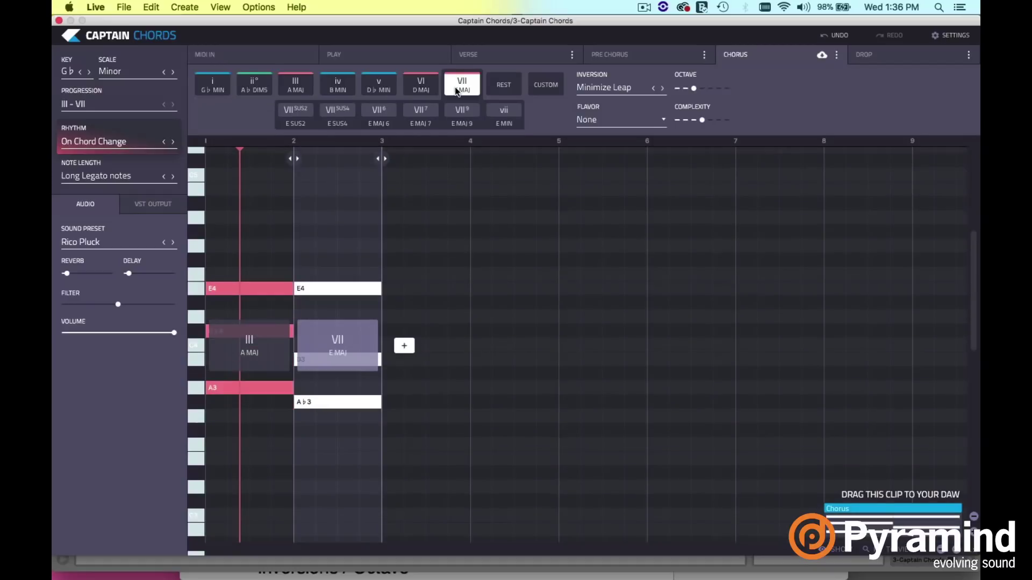
pyautogui.click(406, 348)
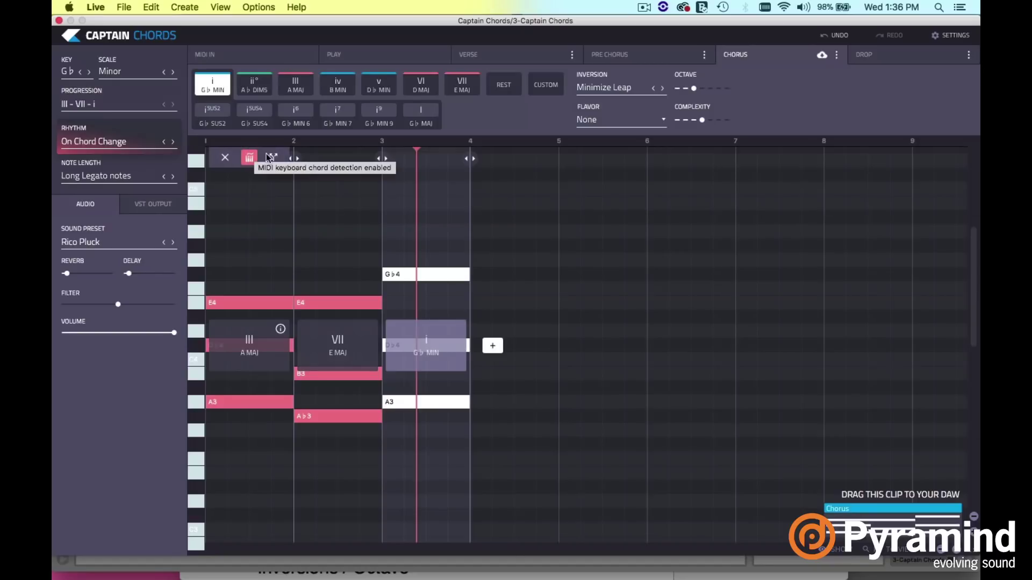
# - Resize the chorus chords so the III and VII last one and a half beats each and the i chord ends at bar 3
pyautogui.moveTo(290, 160); pyautogui.dragTo(269, 167)
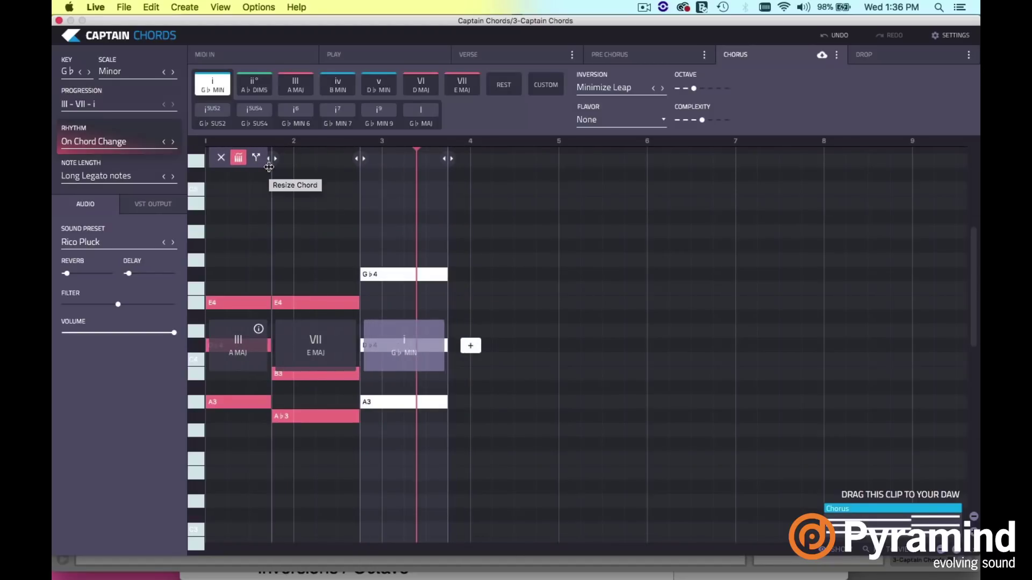
pyautogui.moveTo(448, 160); pyautogui.dragTo(559, 172)
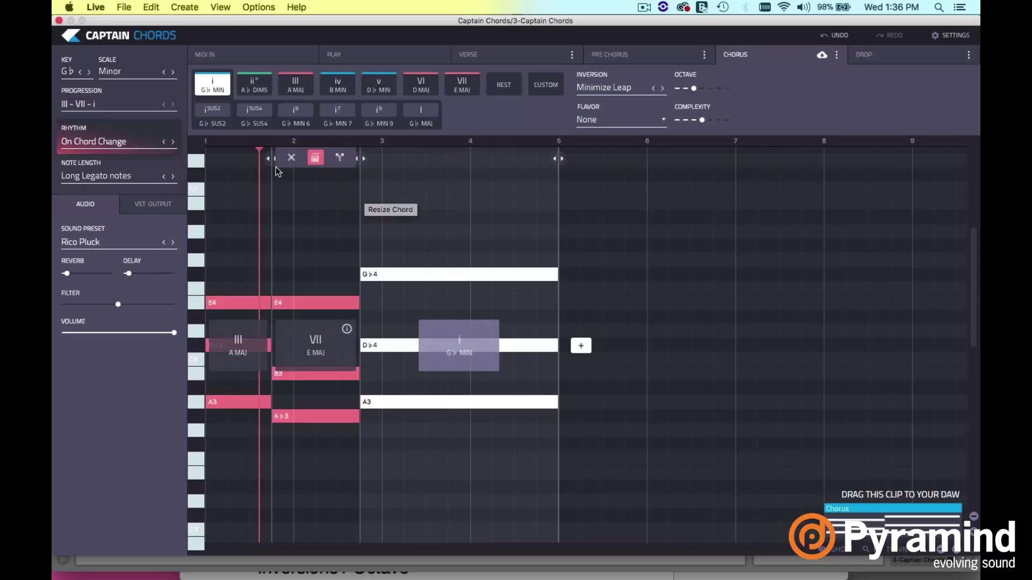
pyautogui.moveTo(269, 158); pyautogui.dragTo(241, 173)
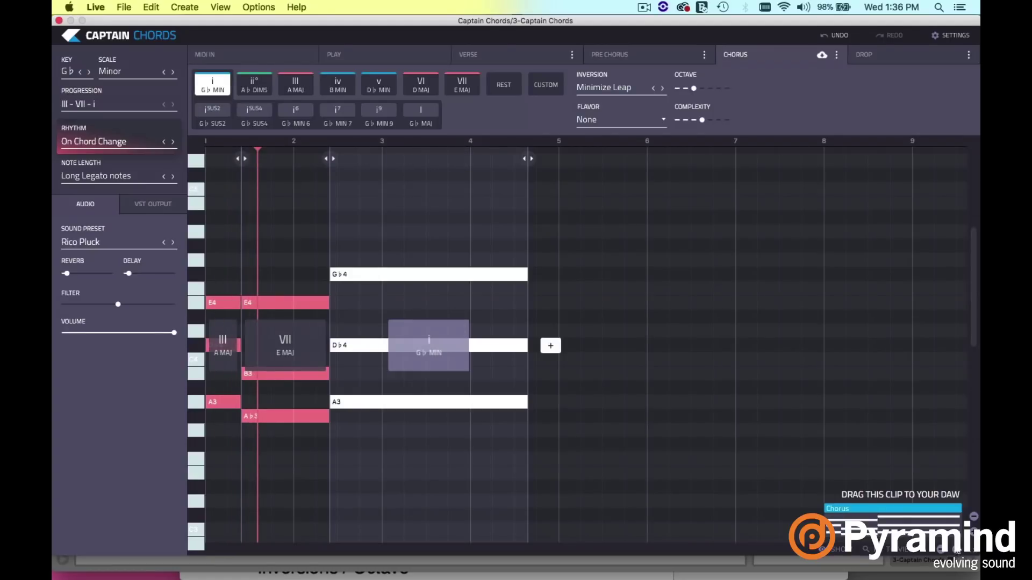
pyautogui.click(957, 554)
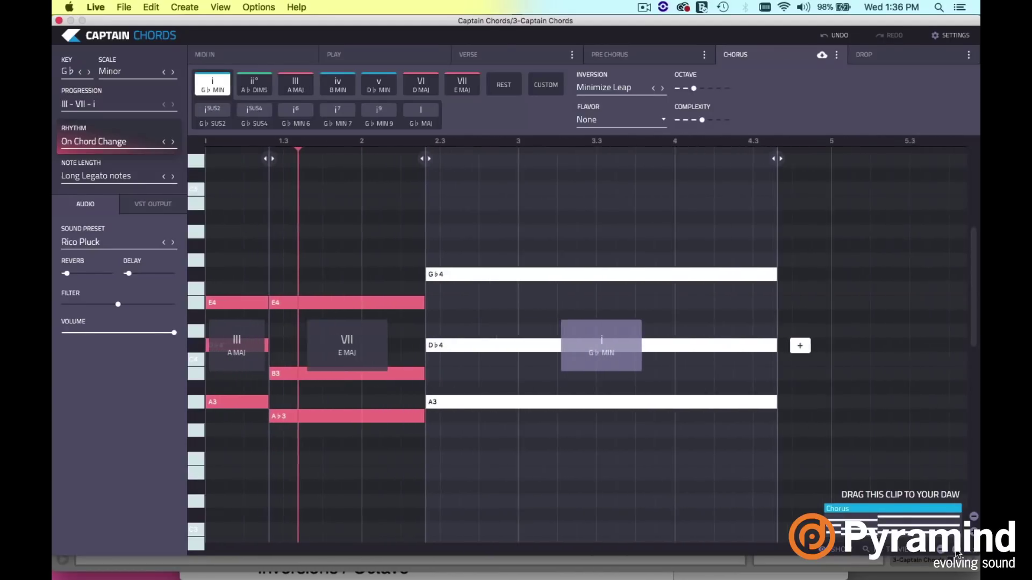
pyautogui.moveTo(360, 166)
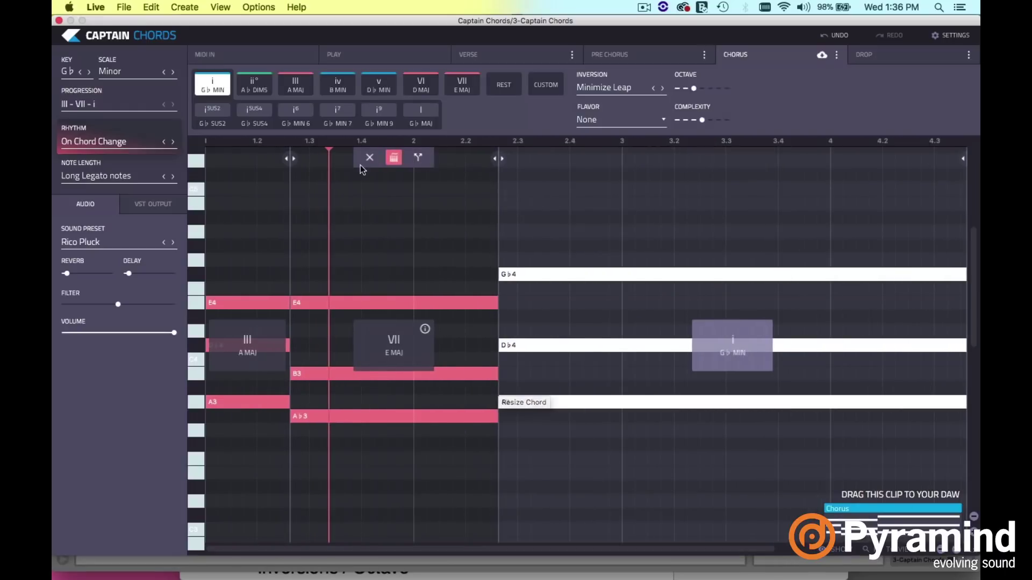
pyautogui.click(325, 149)
pyautogui.click(349, 132)
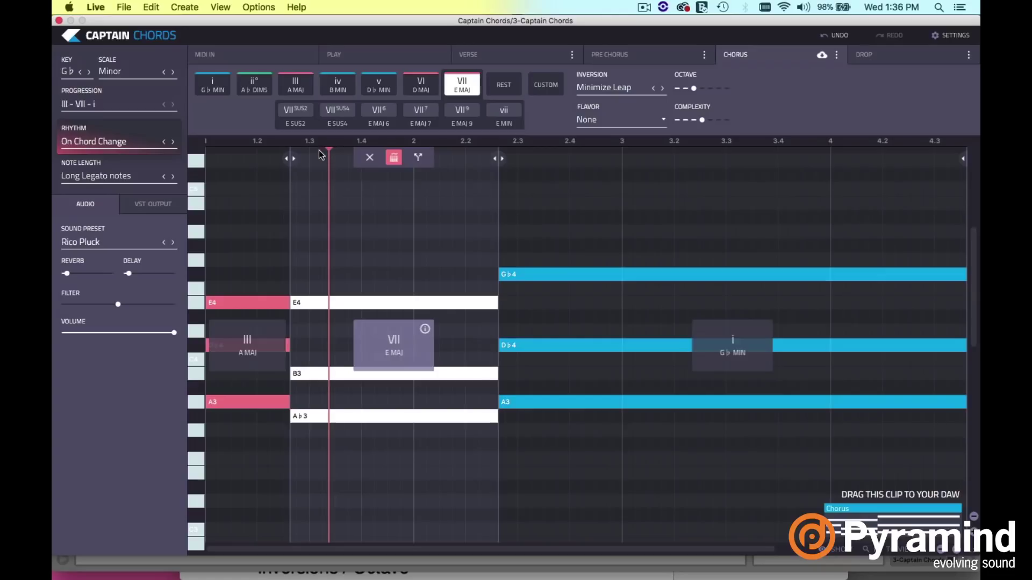
pyautogui.moveTo(289, 159); pyautogui.dragTo(282, 160)
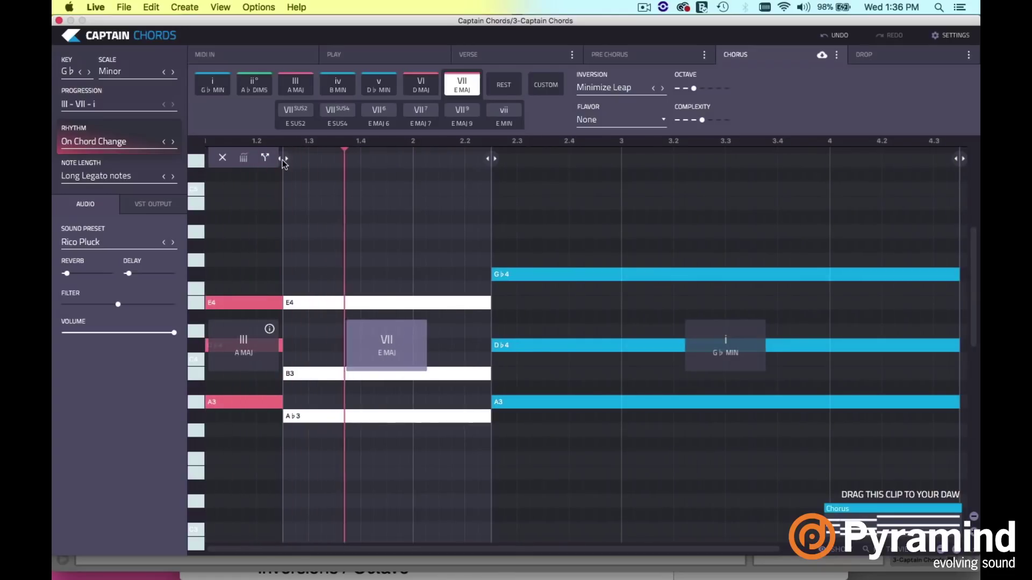
pyautogui.moveTo(490, 160); pyautogui.dragTo(357, 182)
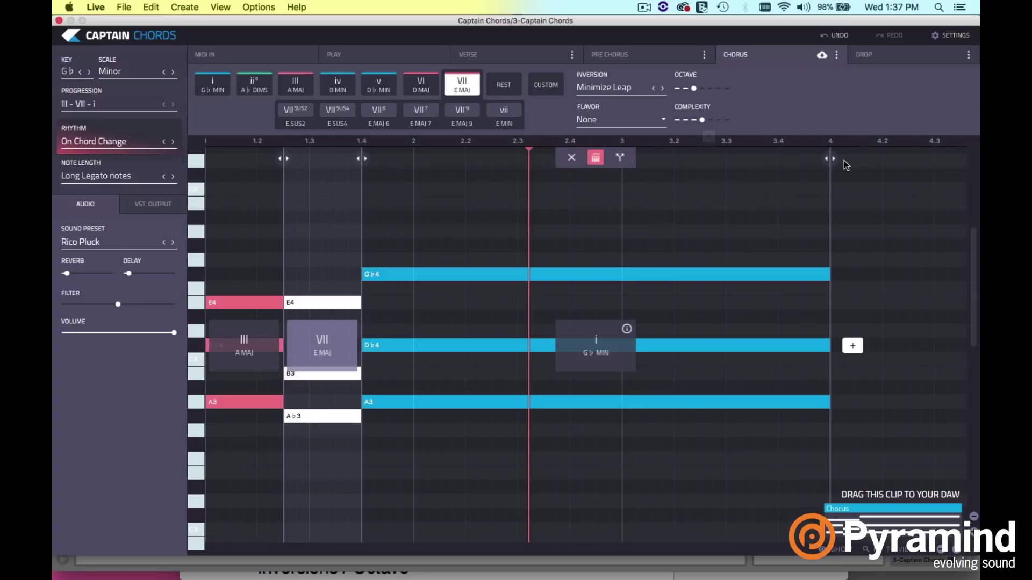
pyautogui.moveTo(830, 157); pyautogui.dragTo(618, 166)
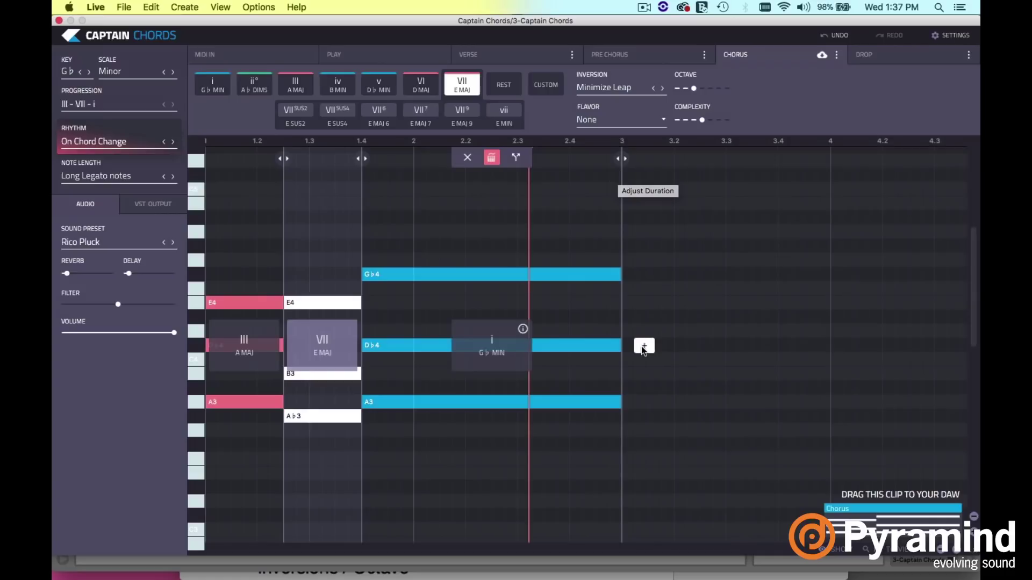
# - Add a iv (B minor) chord at bar 3 followed by a III (A major) chord, each one and a half beats long
pyautogui.click(643, 346)
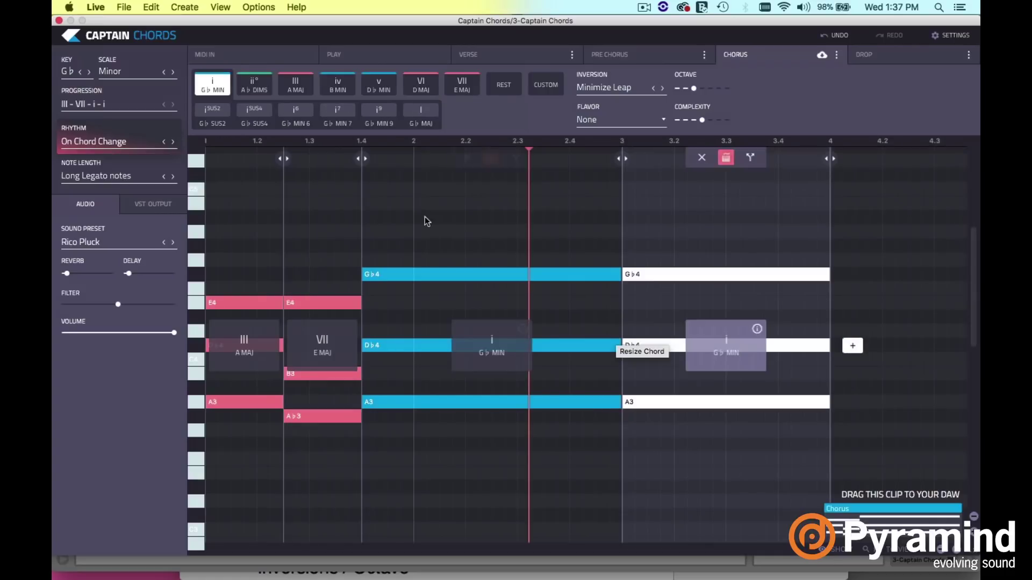
pyautogui.click(338, 84)
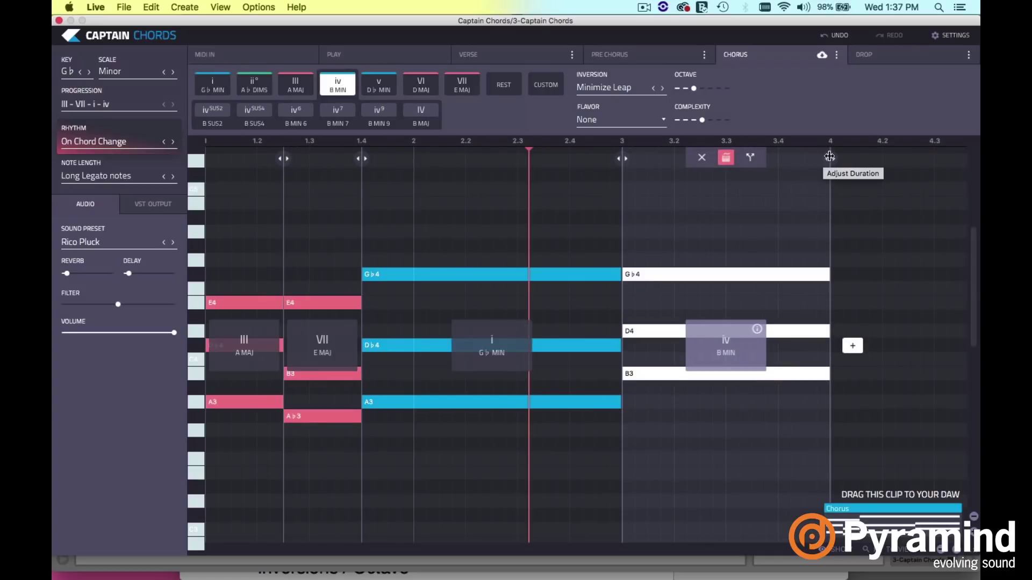
pyautogui.moveTo(830, 158); pyautogui.dragTo(696, 162)
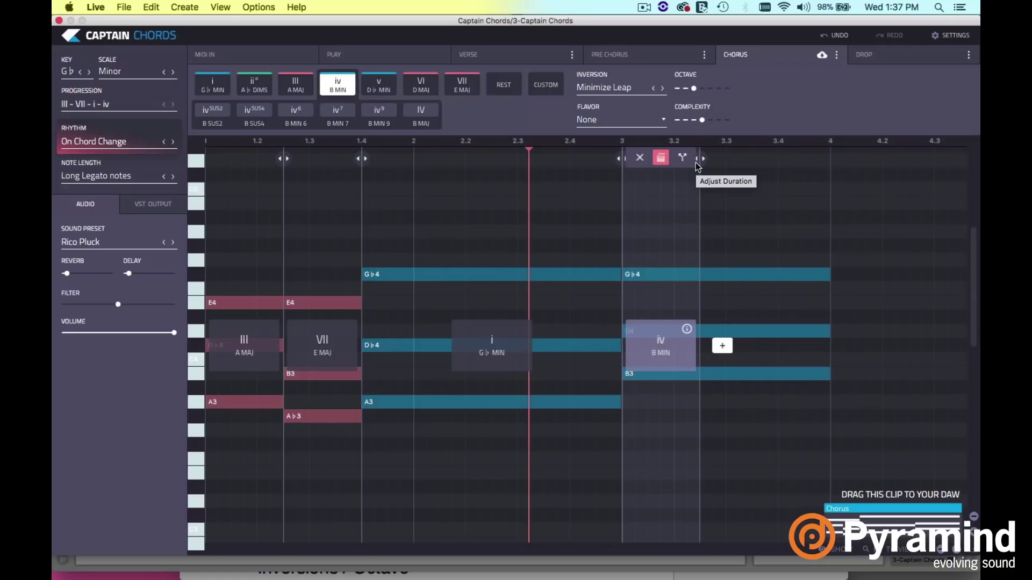
pyautogui.click(722, 347)
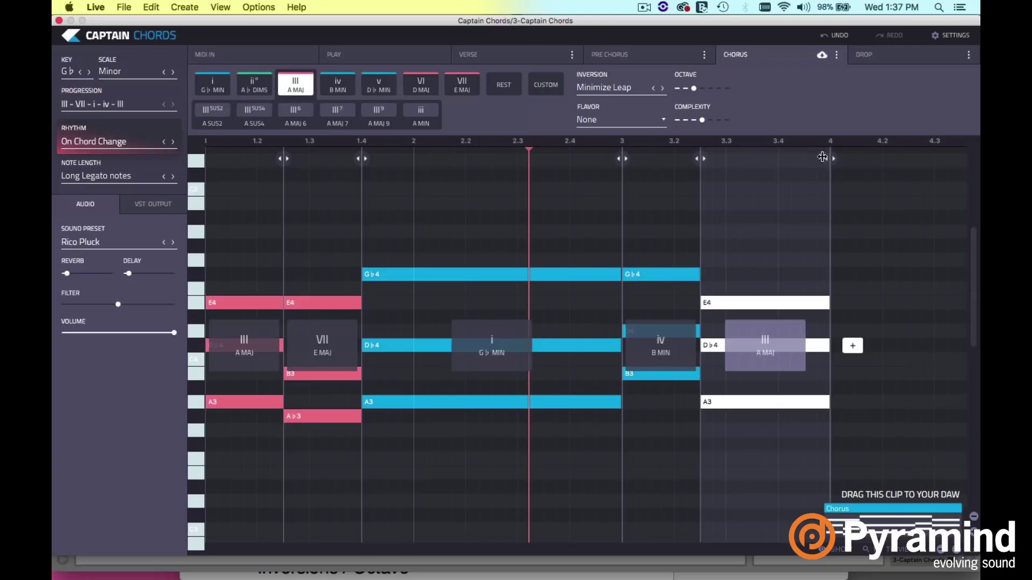
pyautogui.moveTo(830, 157); pyautogui.dragTo(777, 161)
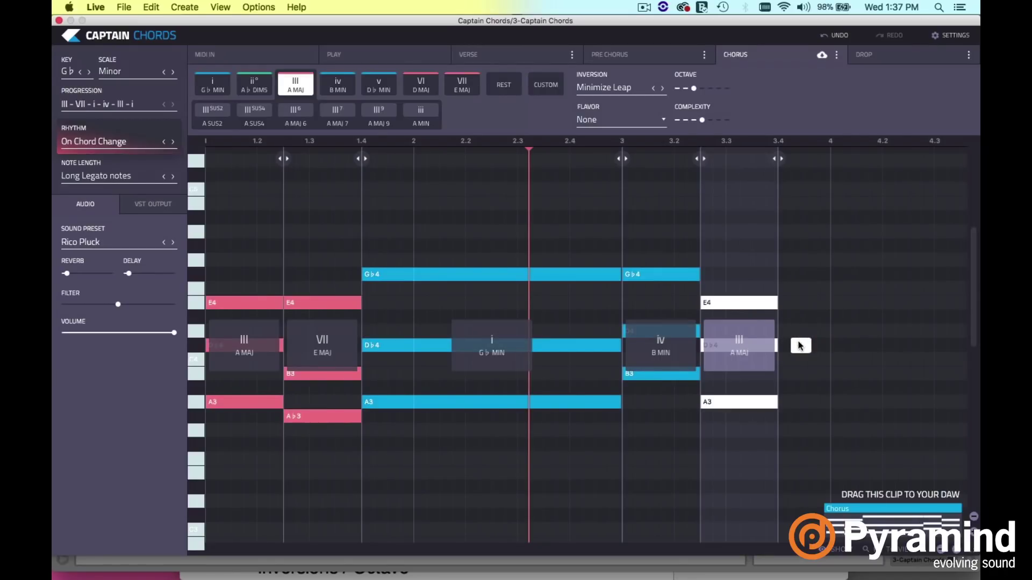
# - Add a VII (E major) chord after the second III chord and lengthen it into bar 4
pyautogui.click(800, 345)
pyautogui.click(461, 88)
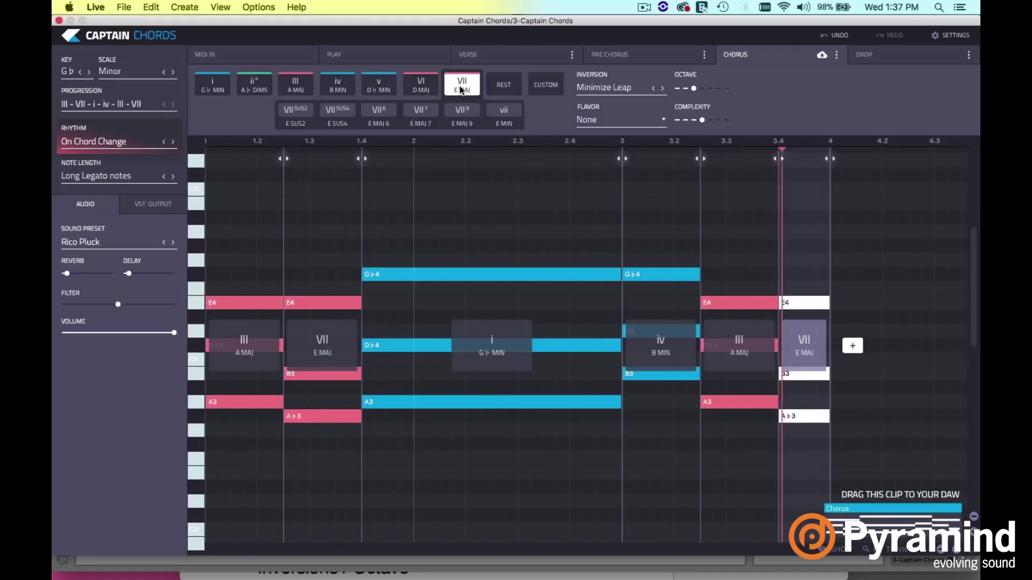
pyautogui.moveTo(820, 235)
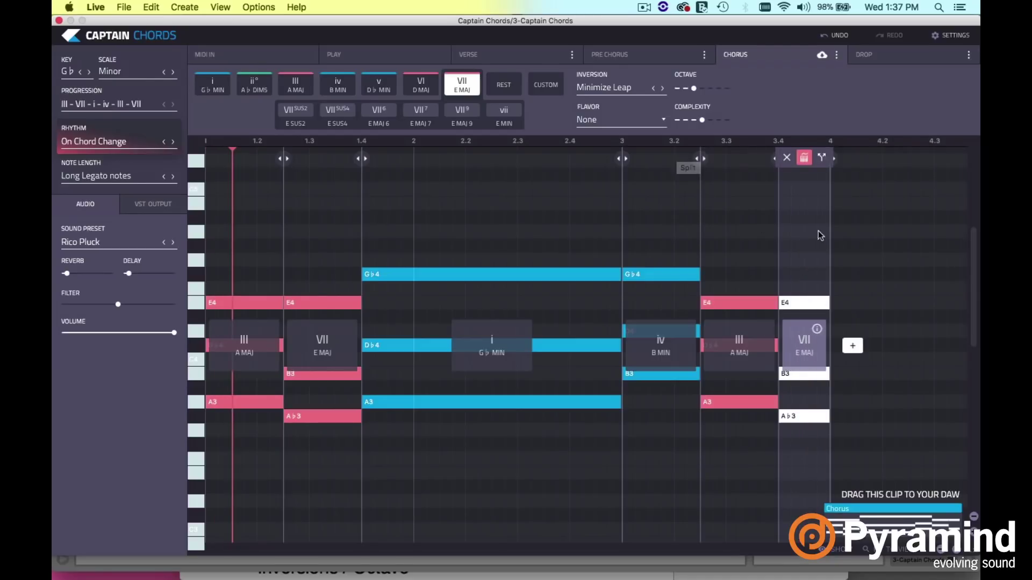
pyautogui.moveTo(831, 157); pyautogui.dragTo(919, 164)
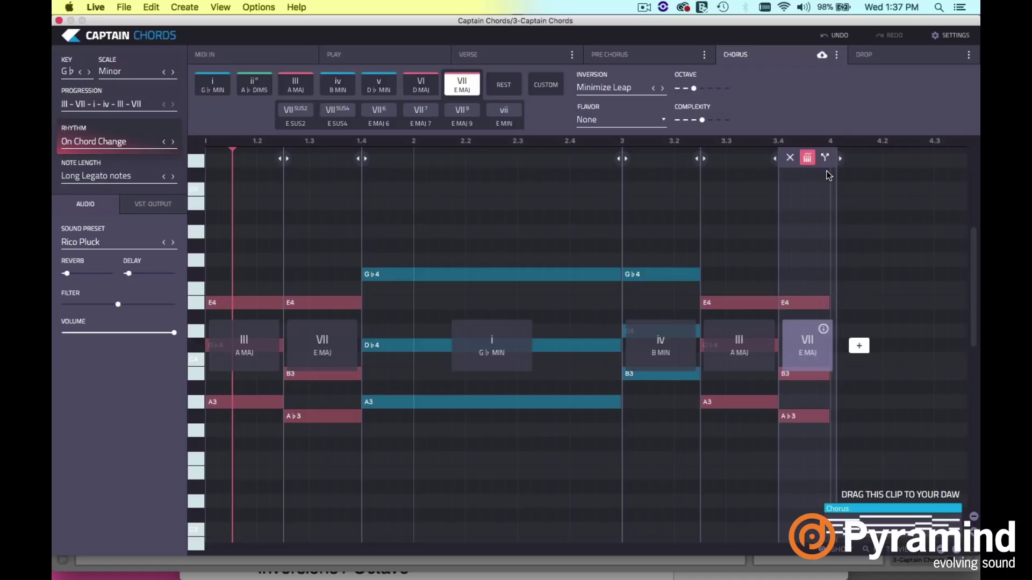
pyautogui.moveTo(839, 160); pyautogui.dragTo(831, 161)
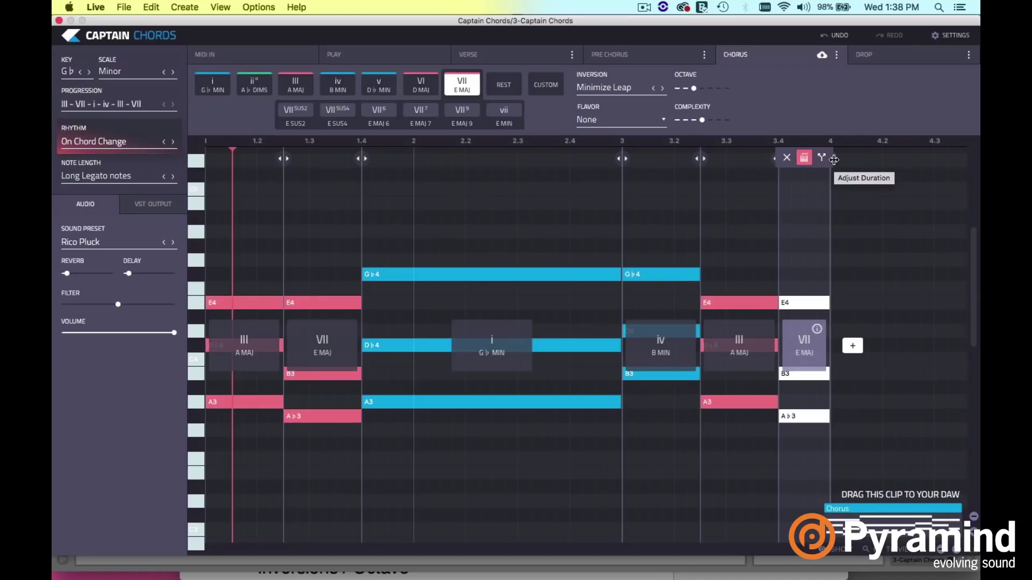
pyautogui.moveTo(839, 162); pyautogui.dragTo(979, 173)
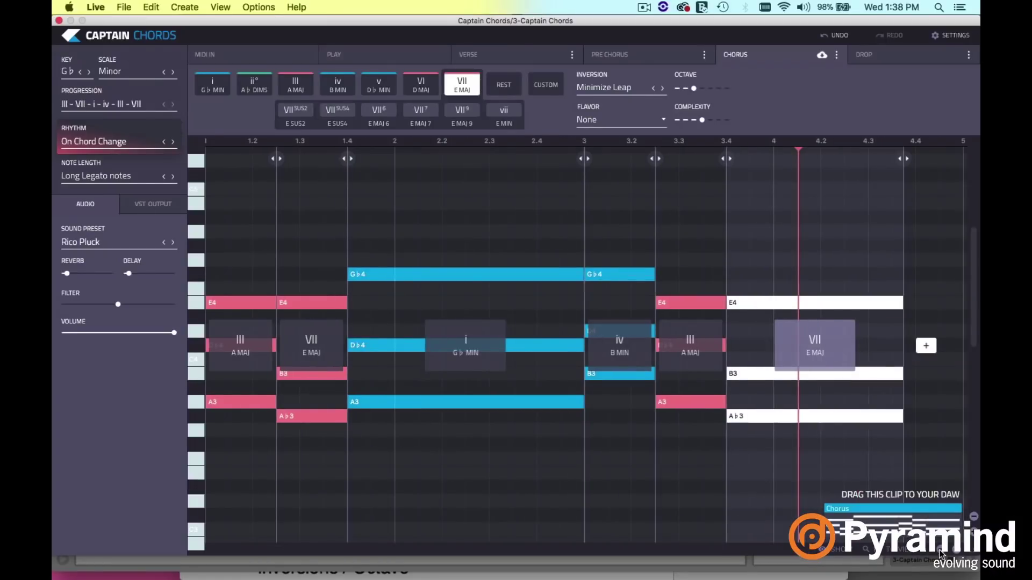
pyautogui.moveTo(785, 158)
pyautogui.moveTo(785, 157); pyautogui.dragTo(831, 158)
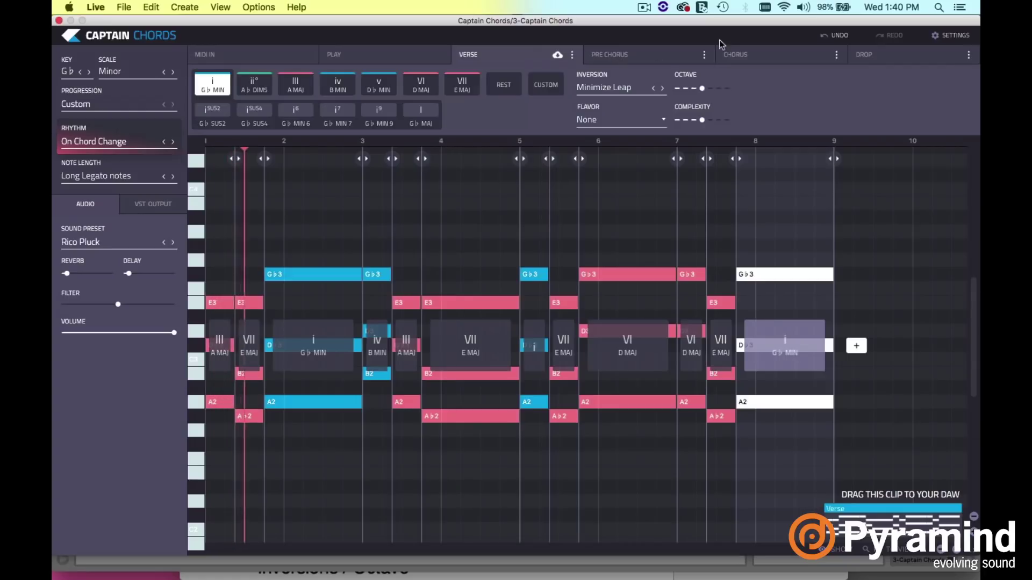
# - Check the Chorus section, and from the Verse section open the sound preset list and browse its instruments
pyautogui.click(765, 57)
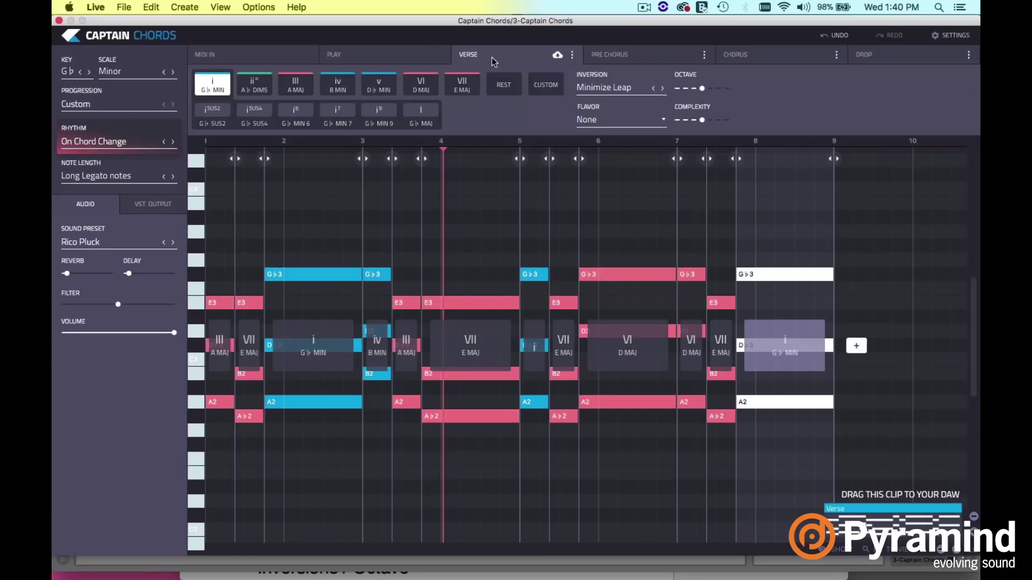
pyautogui.click(99, 241)
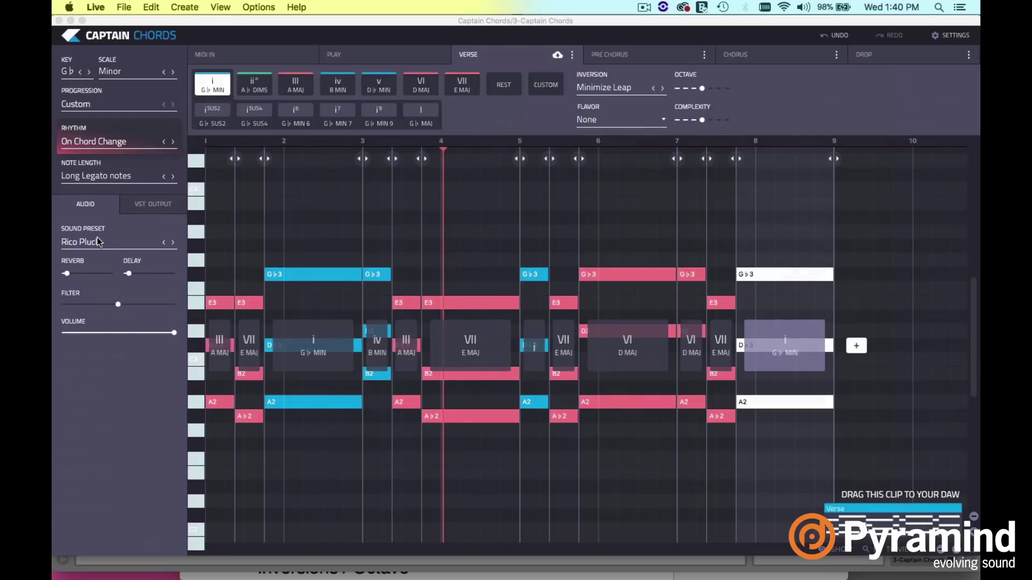
pyautogui.hscroll(8, 601, 318)
pyautogui.hscroll(-8, 601, 319)
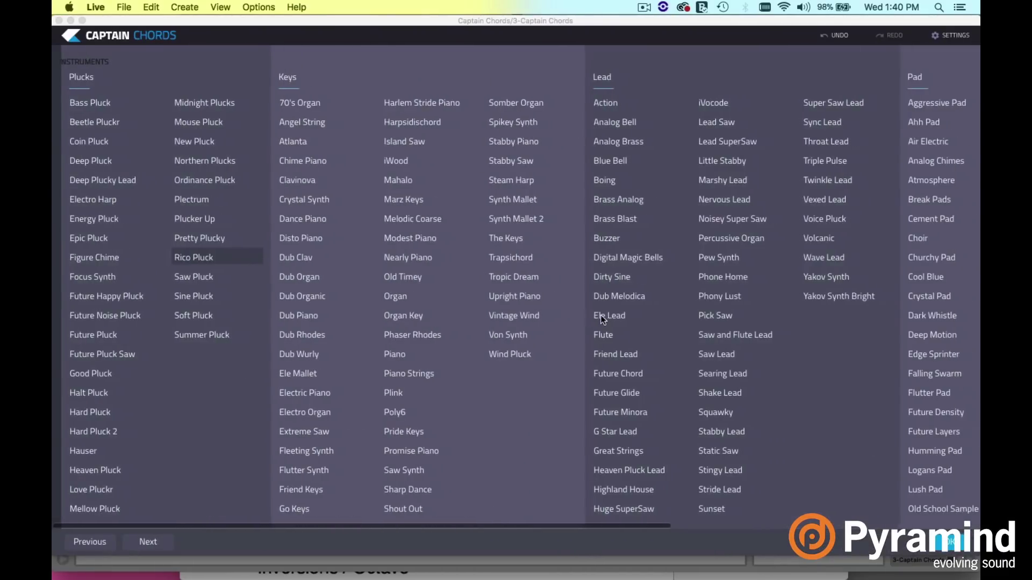